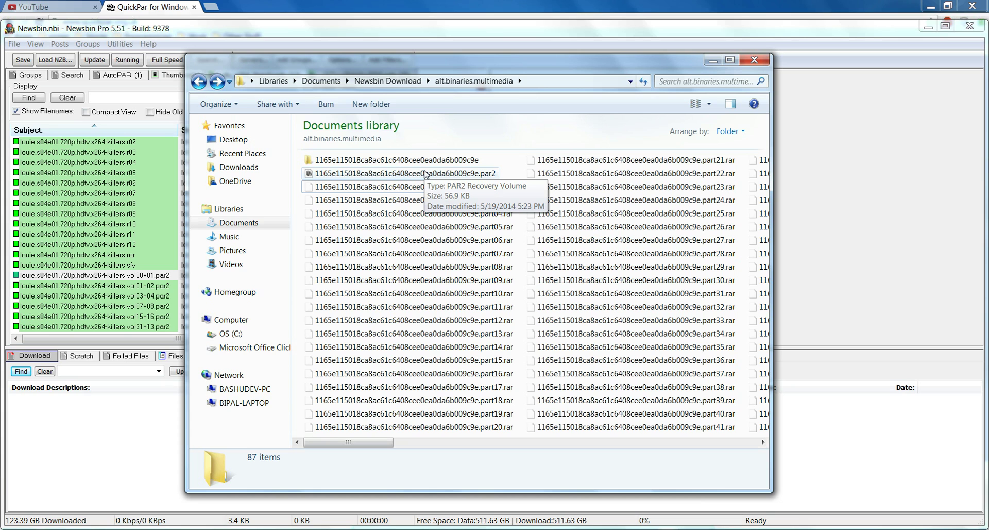
Verify the downloaded RAR set by opening its main .par2 file in QuickPar, then close the verification window.
{"action": "left_click", "coordinate": [466, 266]}
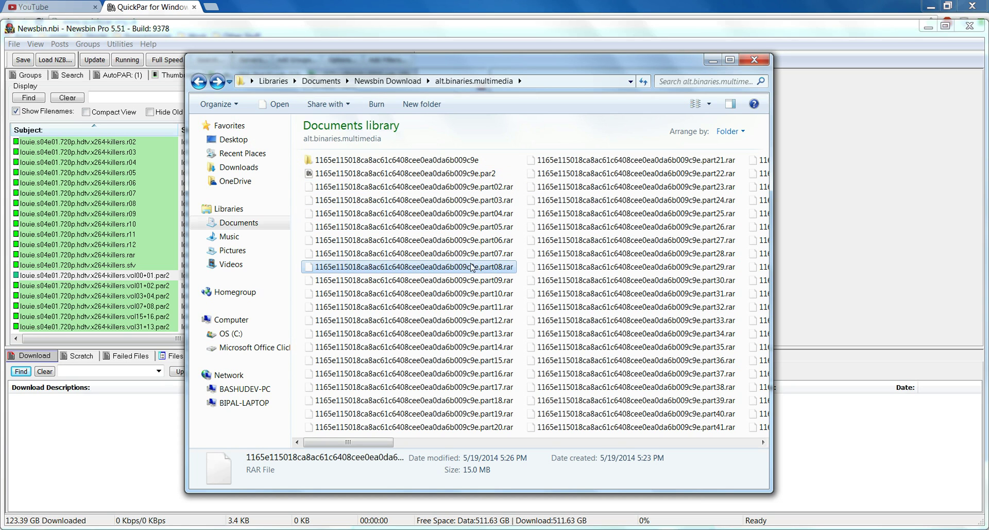
{"action": "scroll", "coordinate": [471, 264], "scroll_direction": "down", "scroll_amount": 3}
{"action": "scroll", "coordinate": [470, 264], "scroll_direction": "down", "scroll_amount": 2}
{"action": "scroll", "coordinate": [470, 264], "scroll_direction": "up", "scroll_amount": 6}
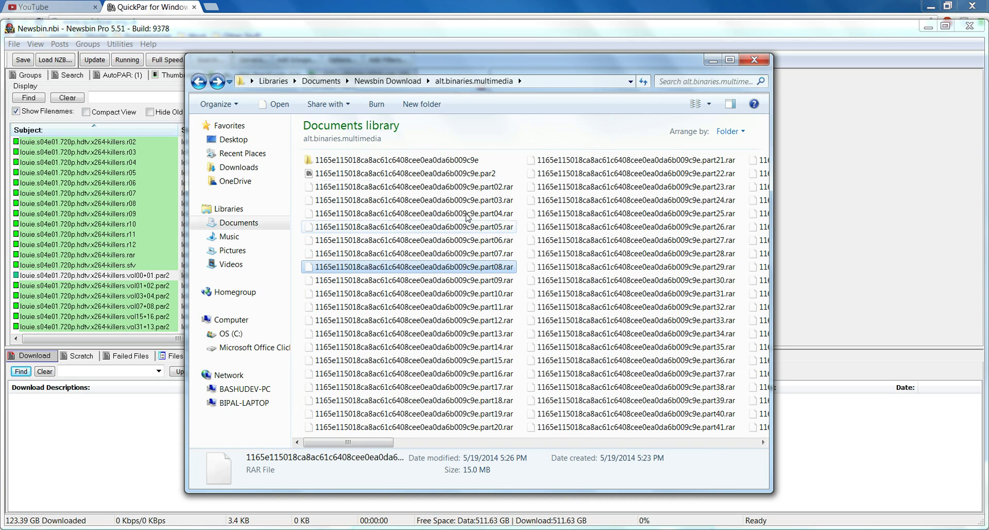
{"action": "double_click", "coordinate": [460, 175]}
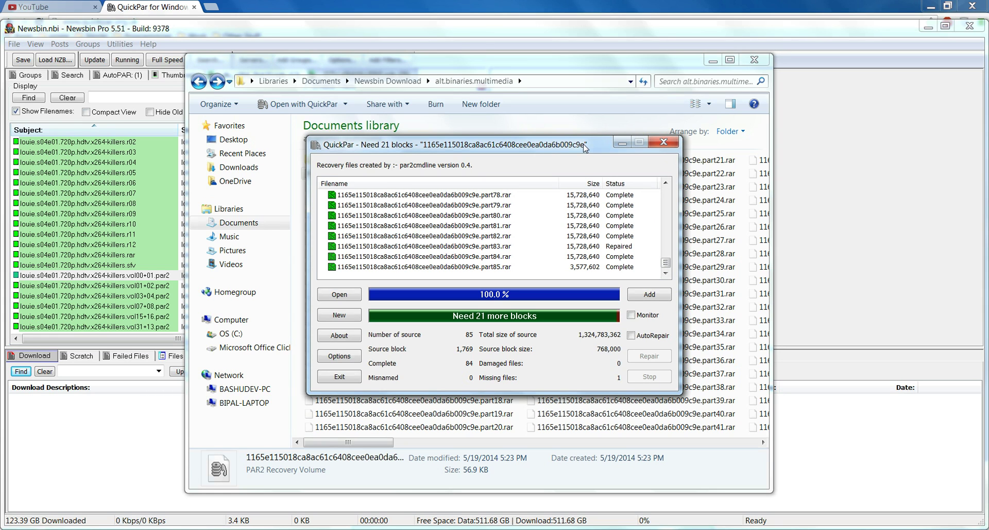
{"action": "left_click_drag", "start_coordinate": [584, 148], "coordinate": [577, 160]}
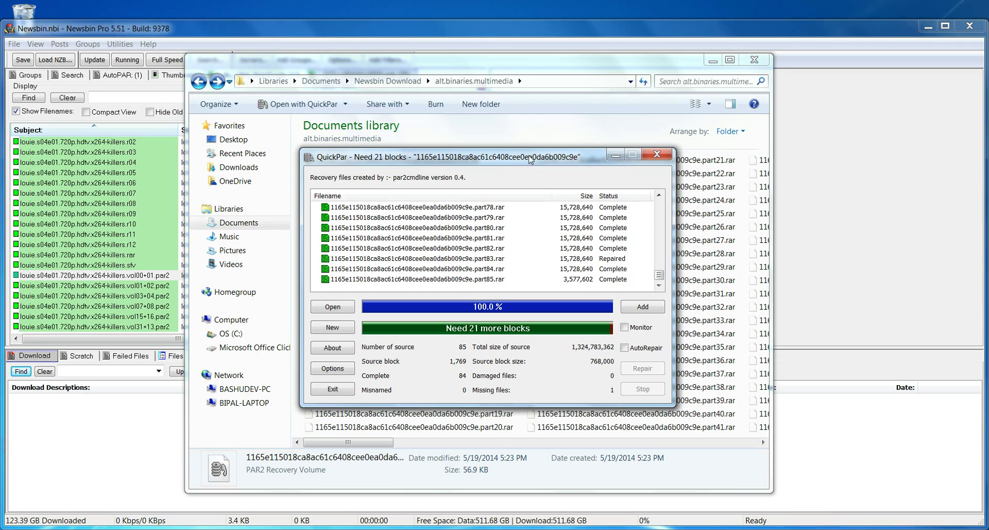
{"action": "left_click", "coordinate": [654, 154]}
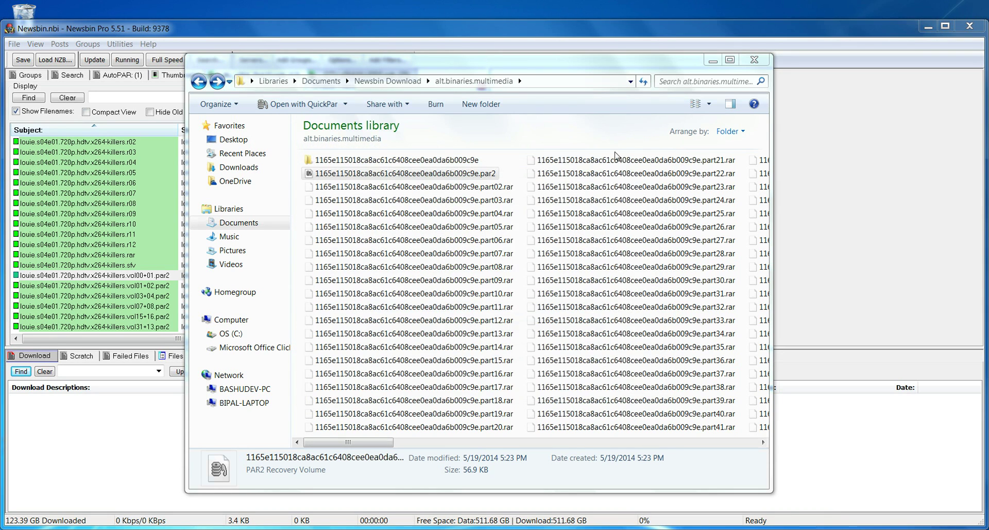
Switch to Newsbin Pro and locate the main louie.s04e01.720p.hdtv.x264-killers.par2 file in the post list.
{"action": "left_click", "coordinate": [325, 33]}
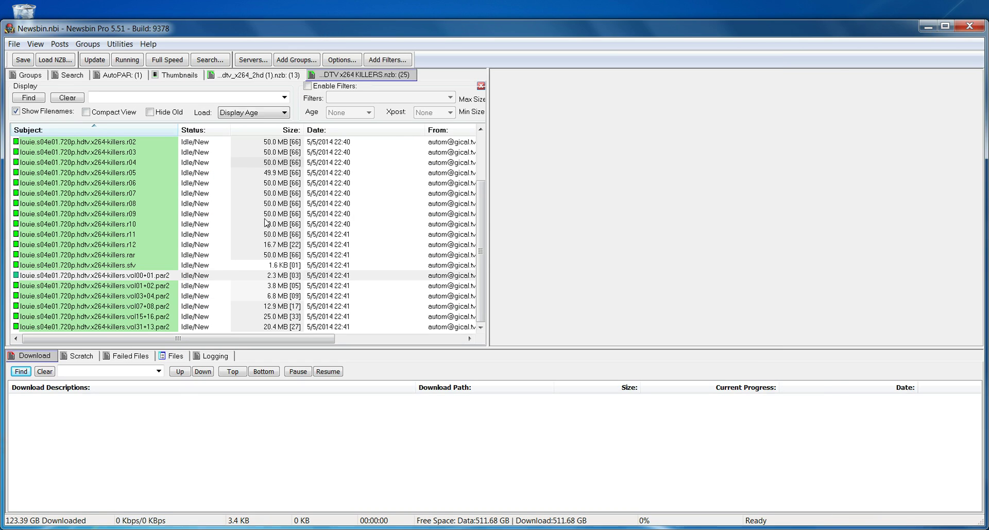
{"action": "left_click", "coordinate": [173, 226]}
{"action": "scroll", "coordinate": [172, 227], "scroll_direction": "up", "scroll_amount": 2}
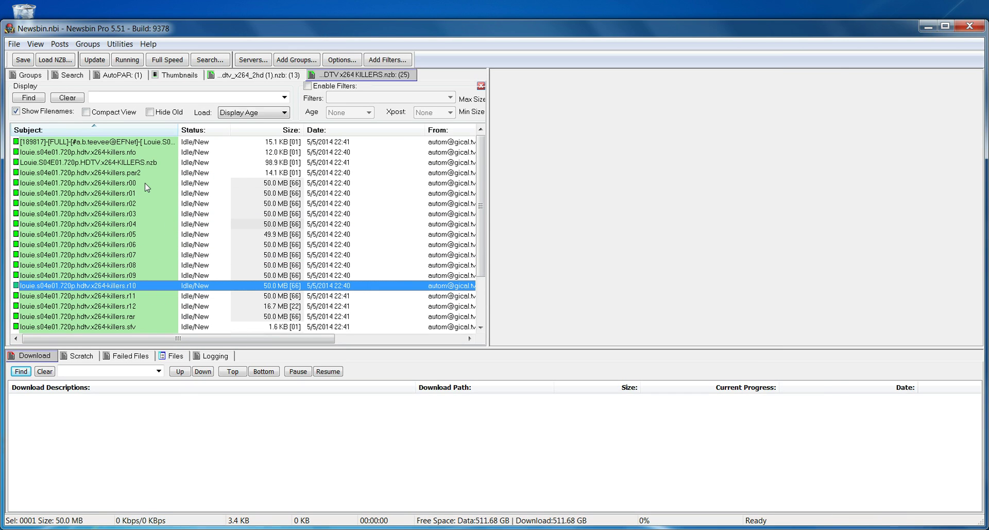
{"action": "left_click", "coordinate": [134, 175]}
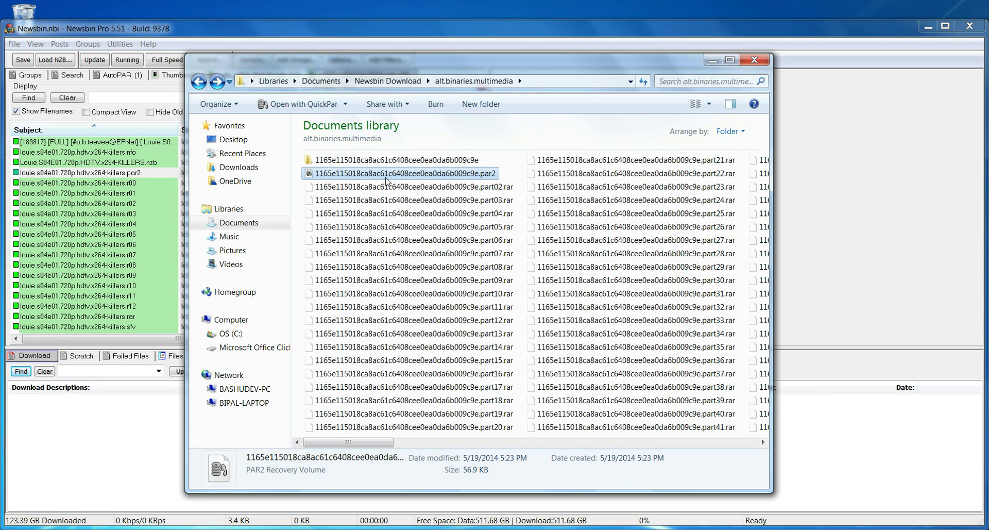
Reopen the main .par2 file of the RAR set in QuickPar and examine the status of each data file.
{"action": "double_click", "coordinate": [401, 177]}
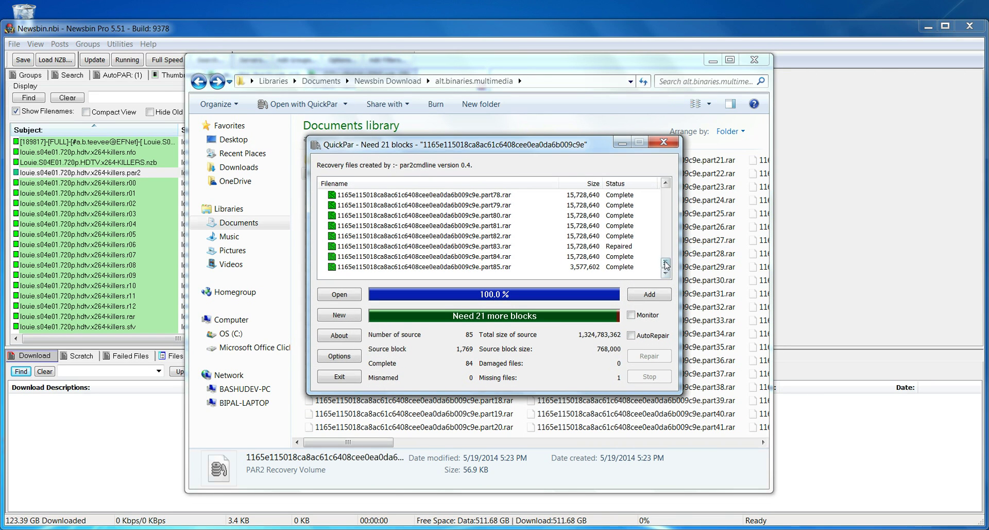
{"action": "left_click_drag", "start_coordinate": [666, 264], "coordinate": [668, 197]}
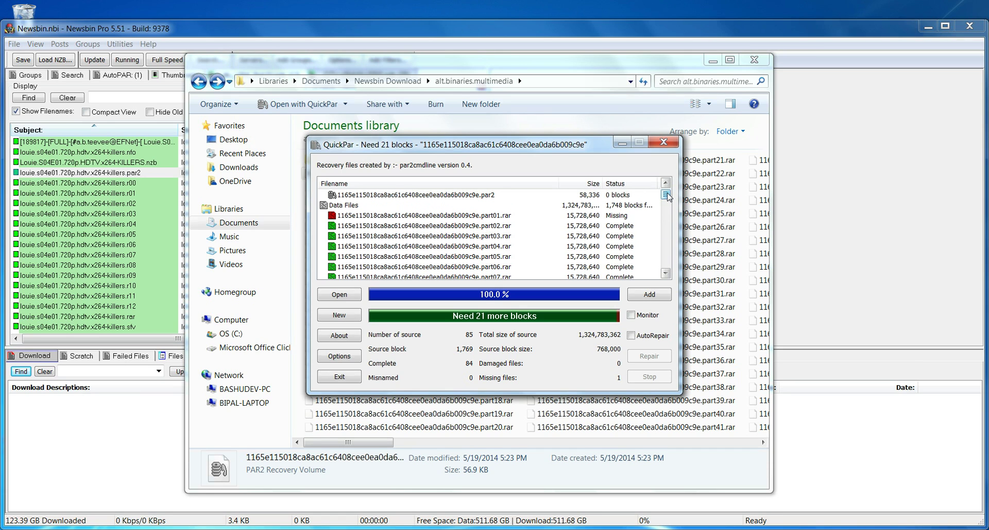
{"action": "double_click", "coordinate": [619, 229]}
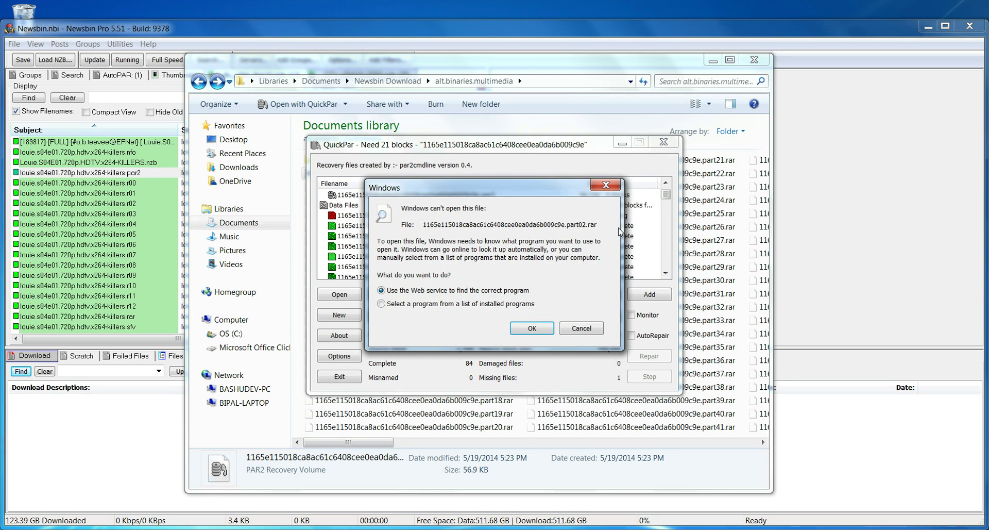
{"action": "left_click", "coordinate": [580, 328]}
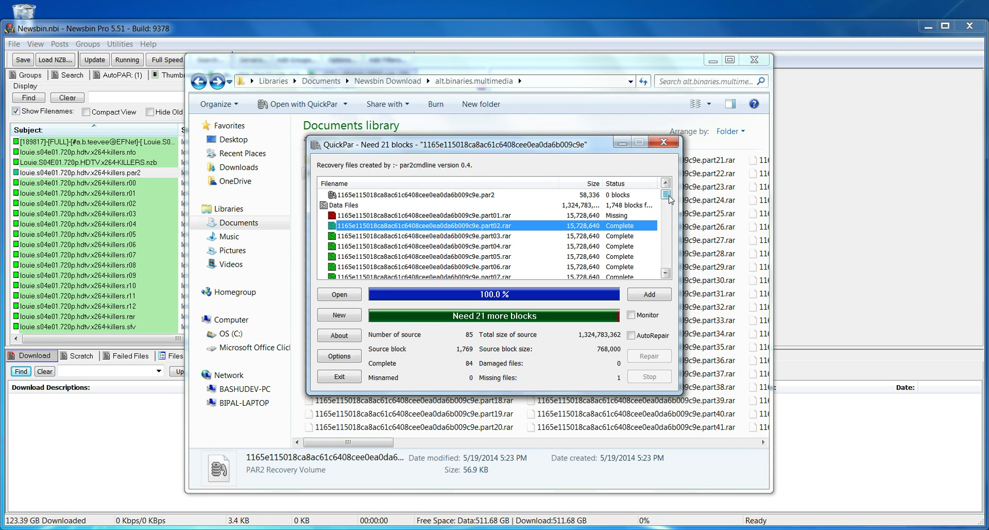
{"action": "left_click_drag", "start_coordinate": [668, 197], "coordinate": [667, 265]}
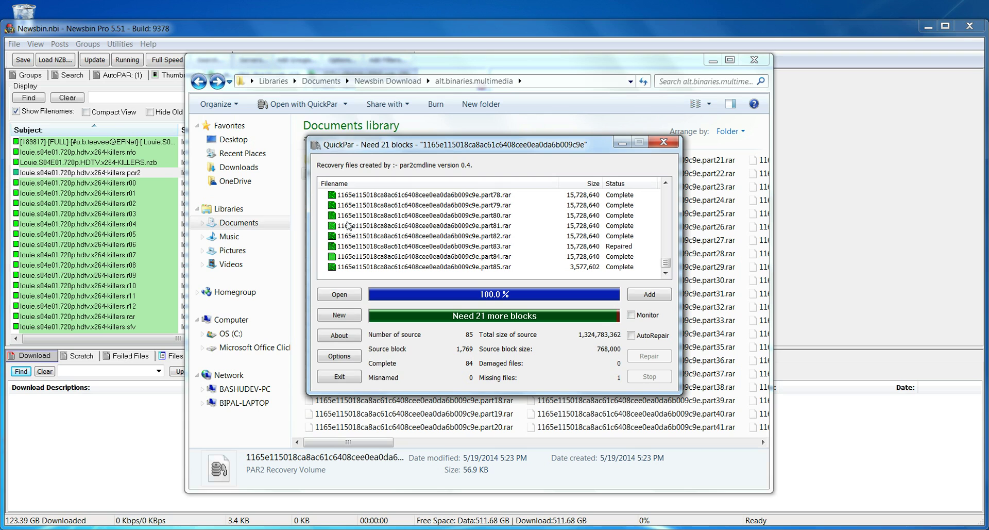
Examine the recovery volumes in the Newsbin post list, from vol00+01.par2 through vol15+16.par2.
{"action": "left_click", "coordinate": [131, 254]}
{"action": "scroll", "coordinate": [132, 249], "scroll_direction": "down", "scroll_amount": 2}
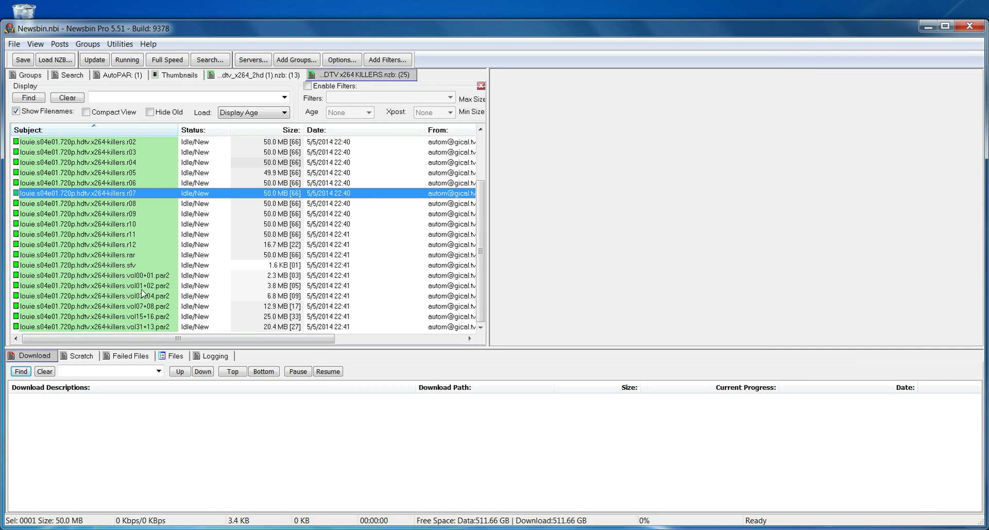
{"action": "left_click", "coordinate": [148, 275]}
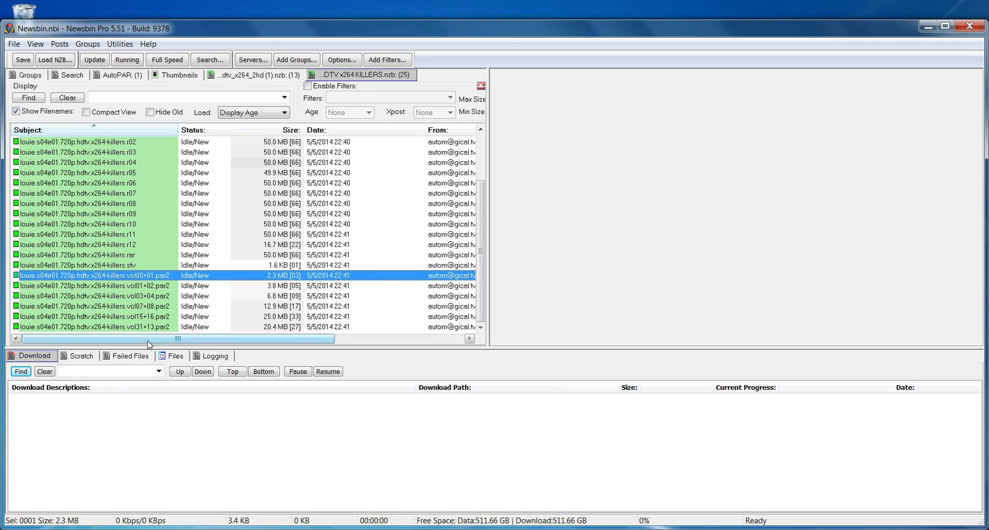
{"action": "left_click", "coordinate": [161, 316]}
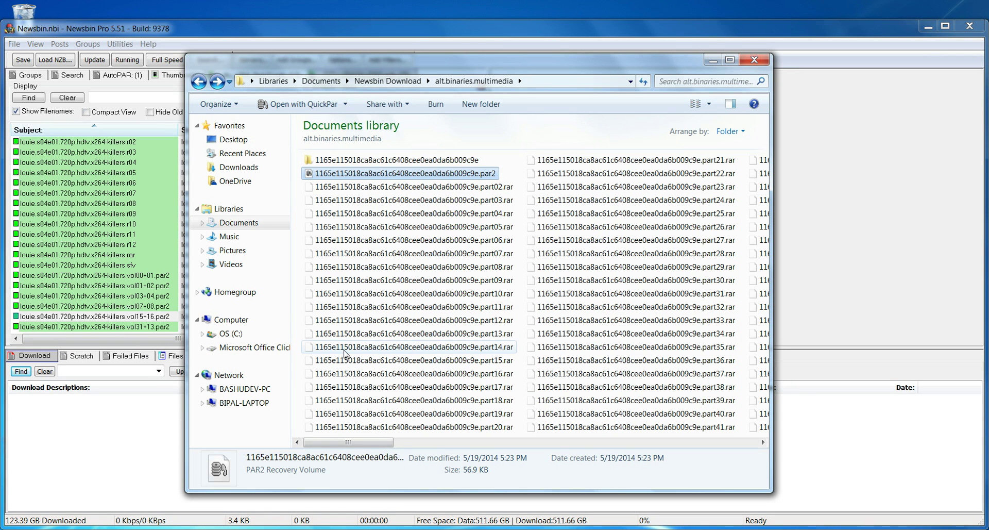
Move the five recovery volumes, vol000+01 to vol015+16.par2, from the 1165e115018ca8ac61c6408cee0ea0da6b009c9e subfolder into alt.binaries.multimedia.
{"action": "left_click", "coordinate": [441, 162]}
{"action": "double_click", "coordinate": [441, 162]}
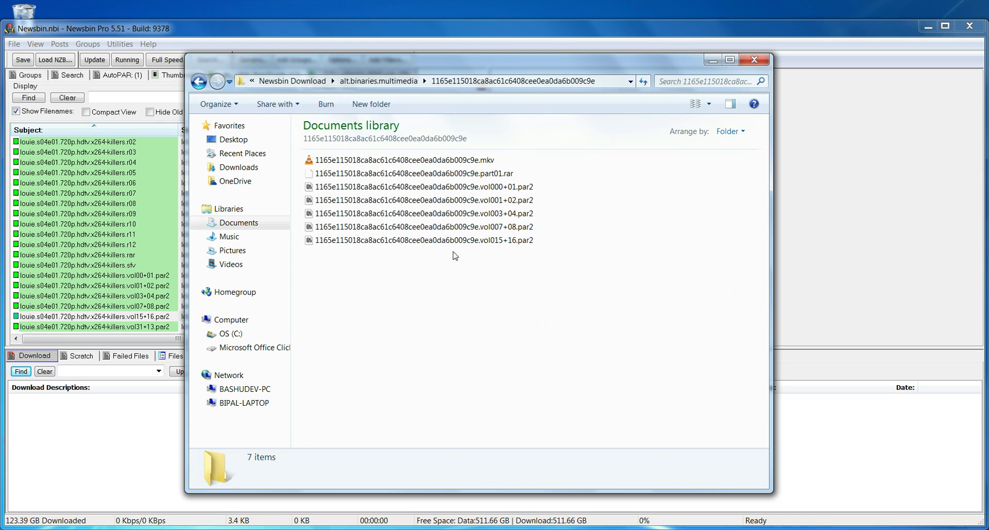
{"action": "left_click_drag", "start_coordinate": [459, 253], "coordinate": [412, 186]}
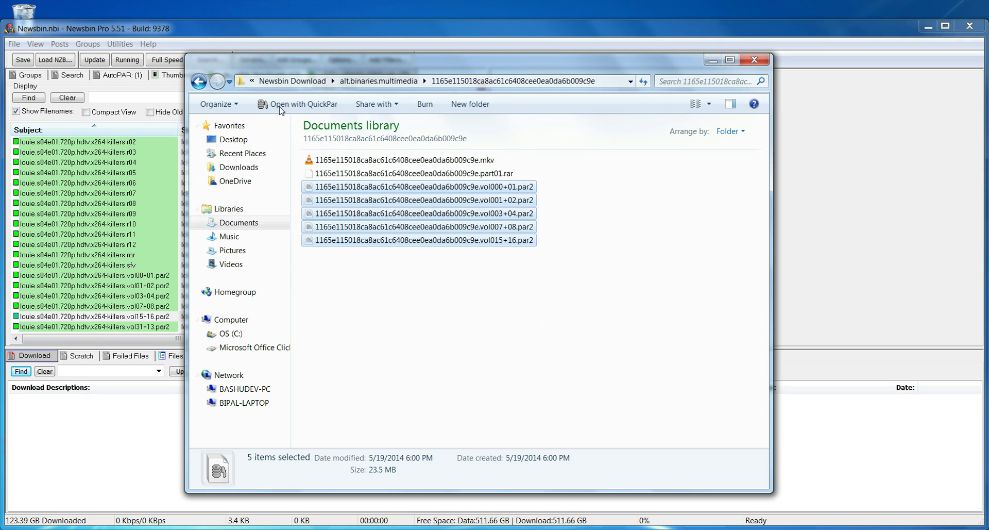
{"action": "left_click", "coordinate": [199, 81]}
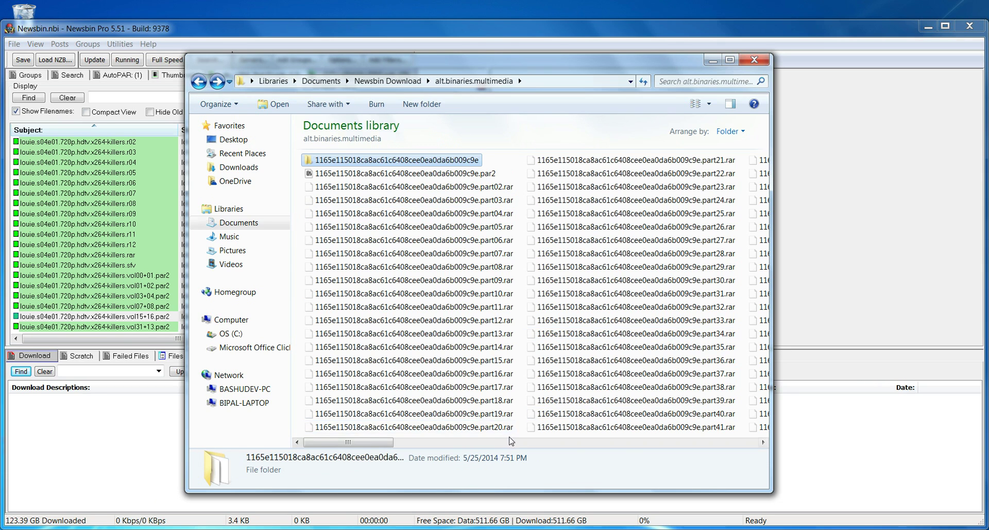
{"action": "left_click", "coordinate": [299, 385]}
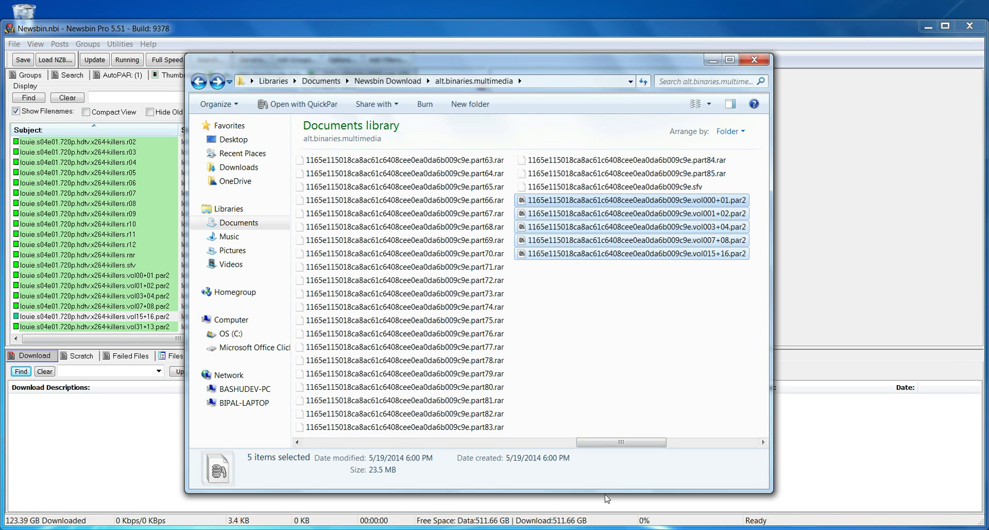
{"action": "left_click", "coordinate": [316, 442]}
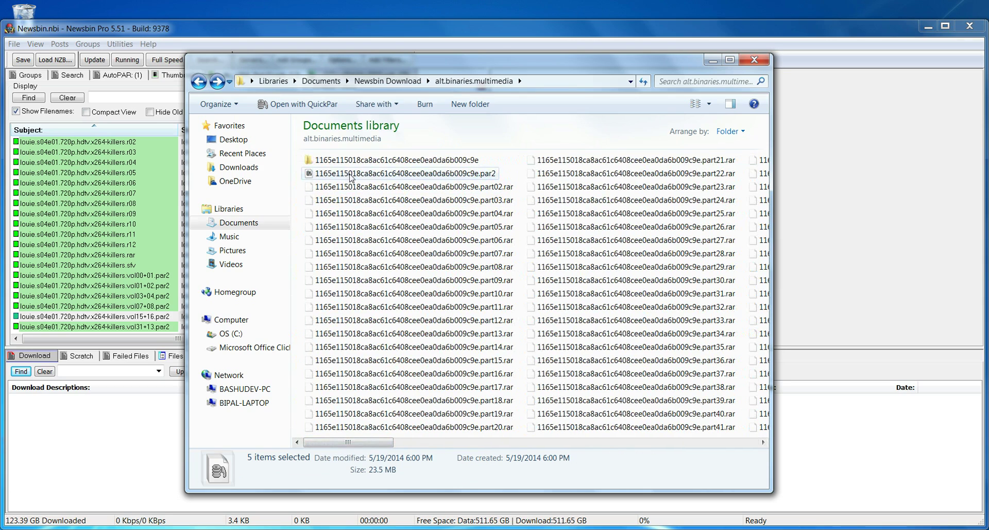
Recheck the set from its main .par2 file in QuickPar, repair the missing part01.rar, and close QuickPar.
{"action": "left_click", "coordinate": [350, 174]}
{"action": "double_click", "coordinate": [350, 174]}
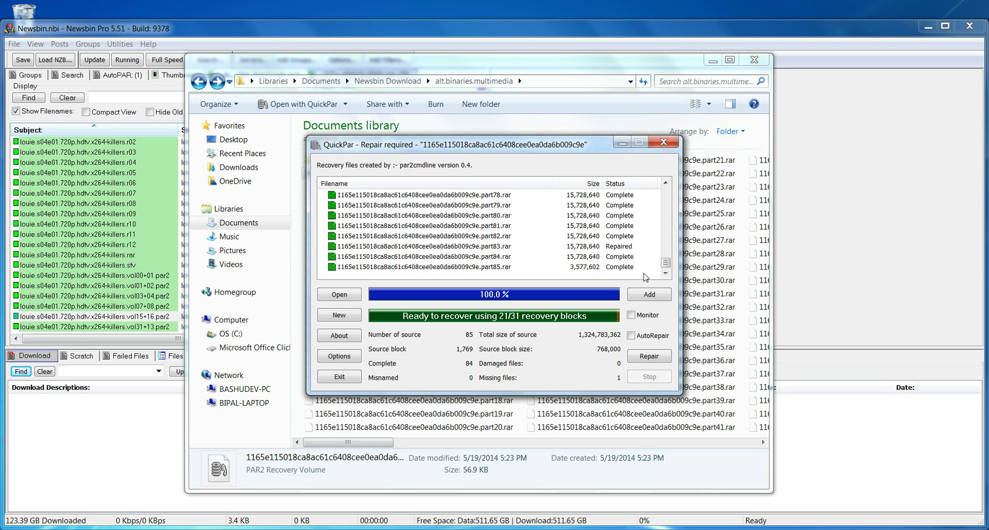
{"action": "left_click_drag", "start_coordinate": [666, 263], "coordinate": [666, 198]}
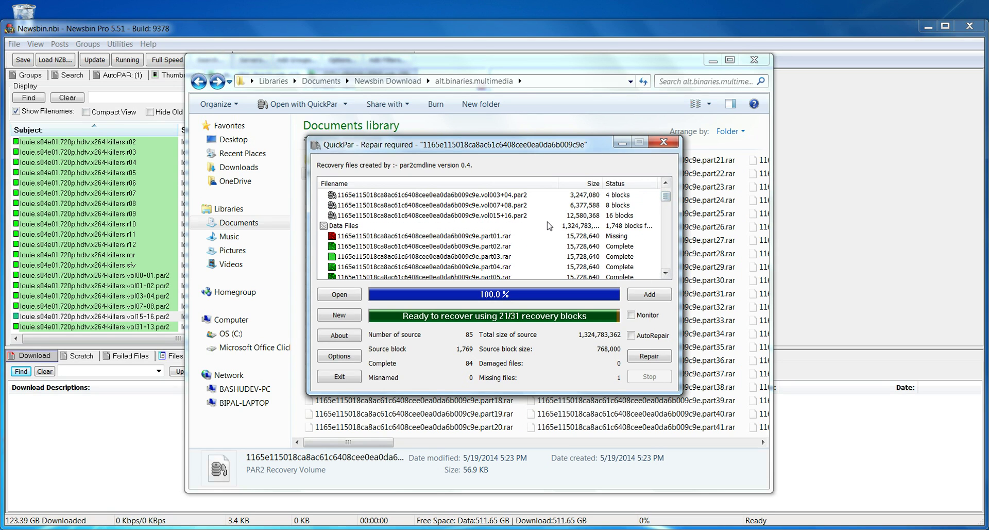
{"action": "left_click", "coordinate": [514, 240]}
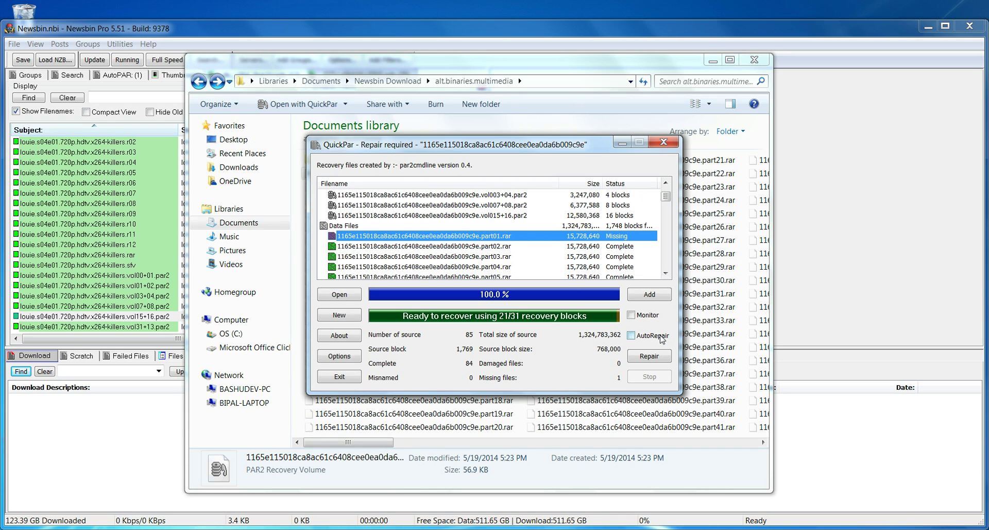
{"action": "left_click", "coordinate": [648, 356]}
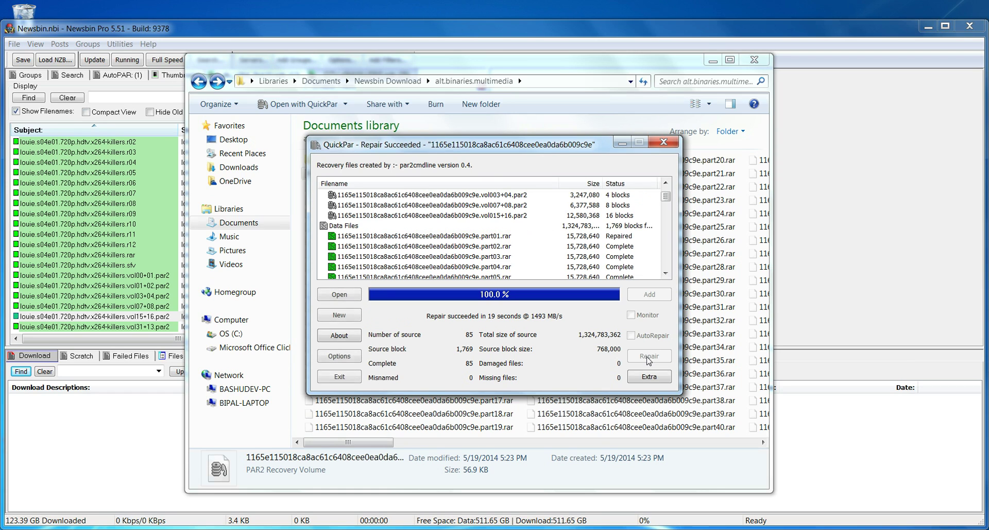
{"action": "left_click", "coordinate": [664, 142]}
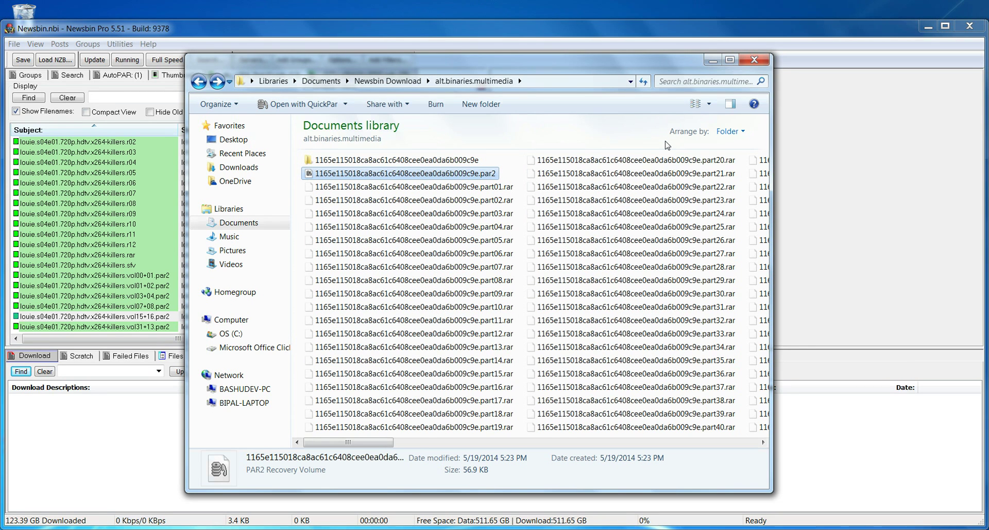